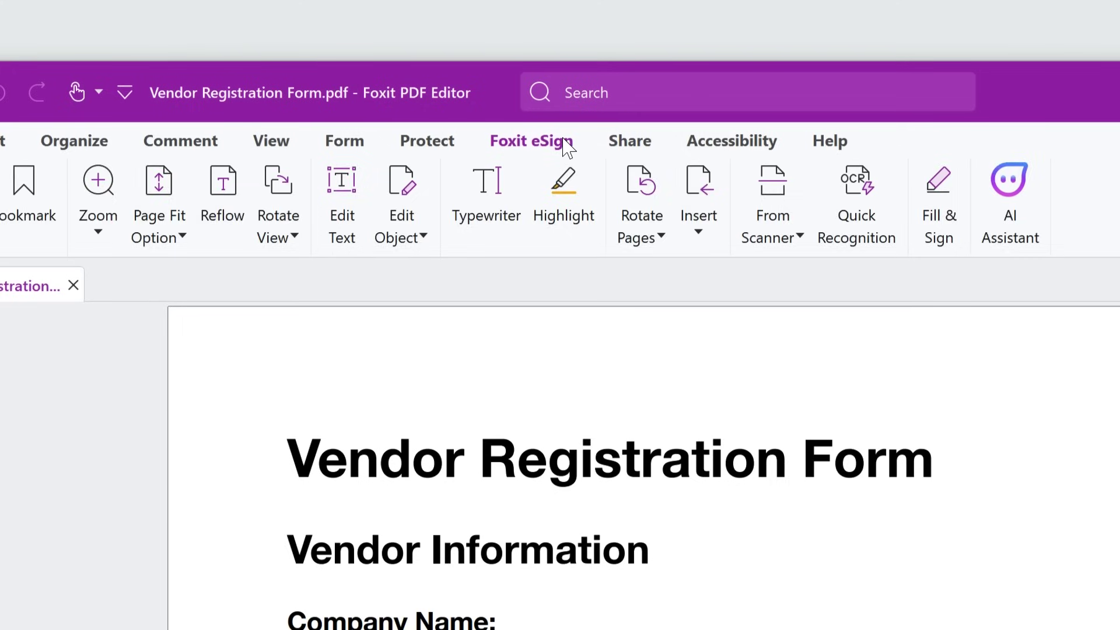
Enter vendor text beside Company Name and tick the Corporation business type via eSign tools
{"action": "left_click", "coordinate": [525, 103]}
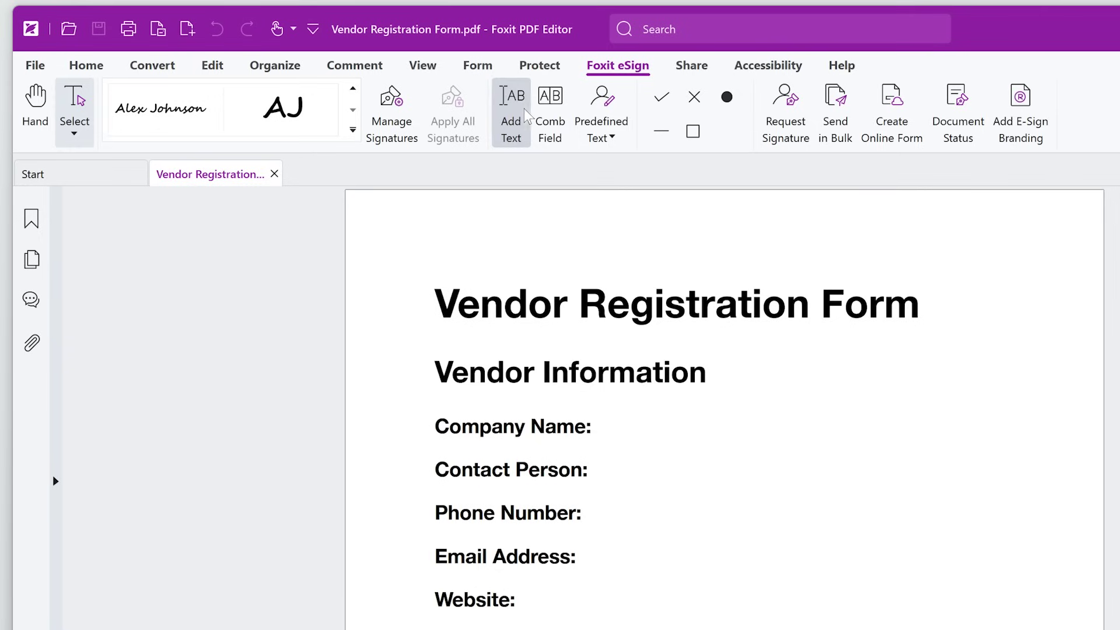
{"action": "left_click", "coordinate": [524, 114]}
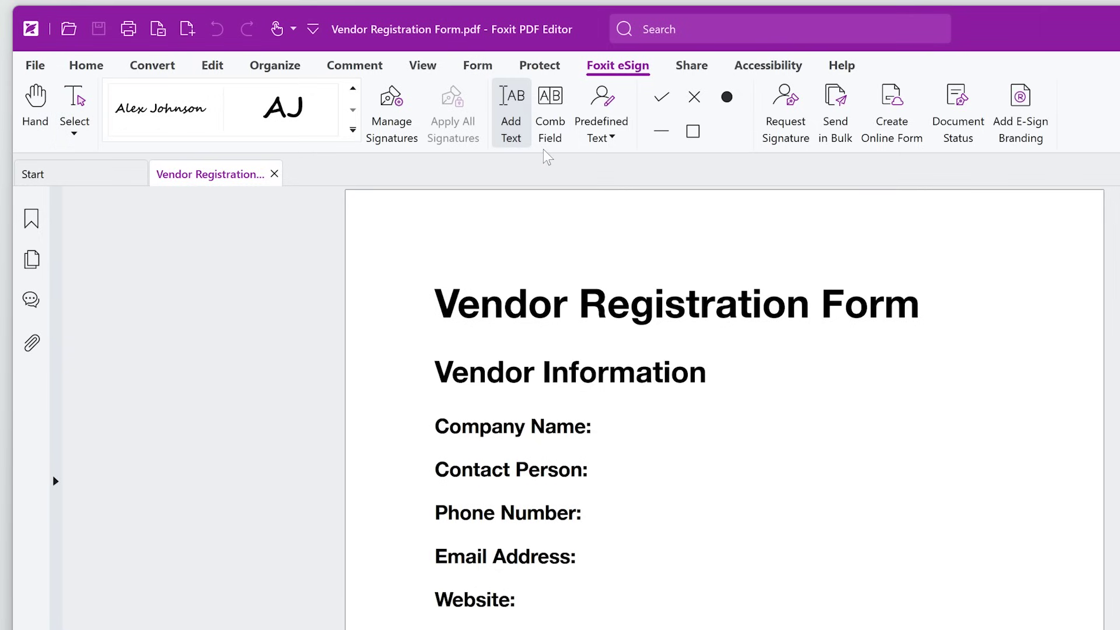
{"action": "left_click", "coordinate": [611, 425]}
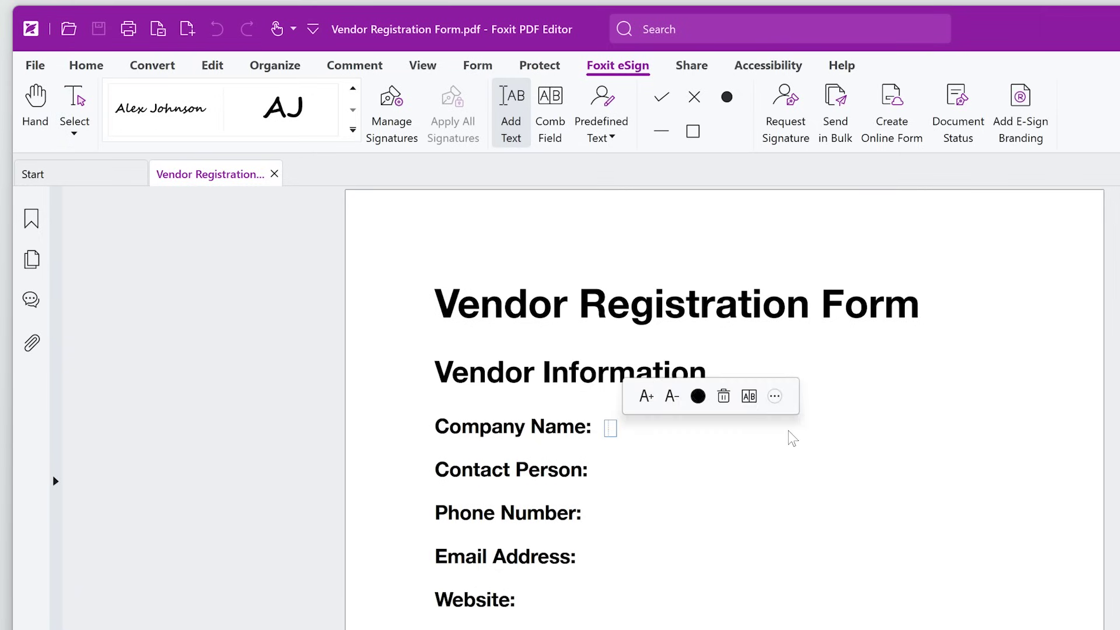
{"action": "type", "text": "Cre"}
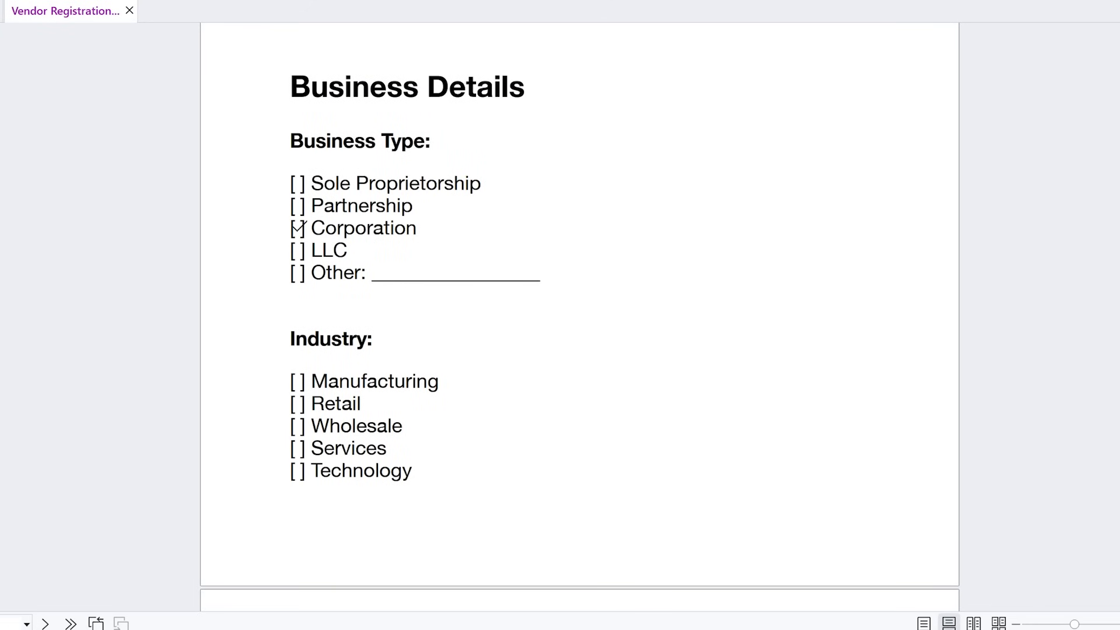
{"action": "left_click", "coordinate": [298, 229]}
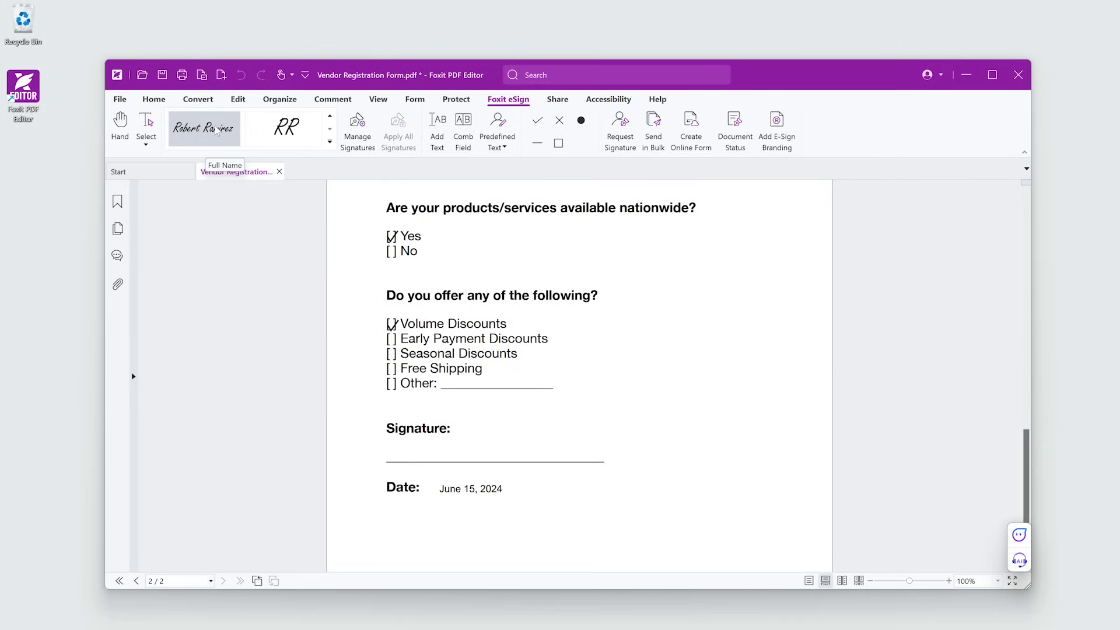
{"action": "left_click", "coordinate": [428, 448]}
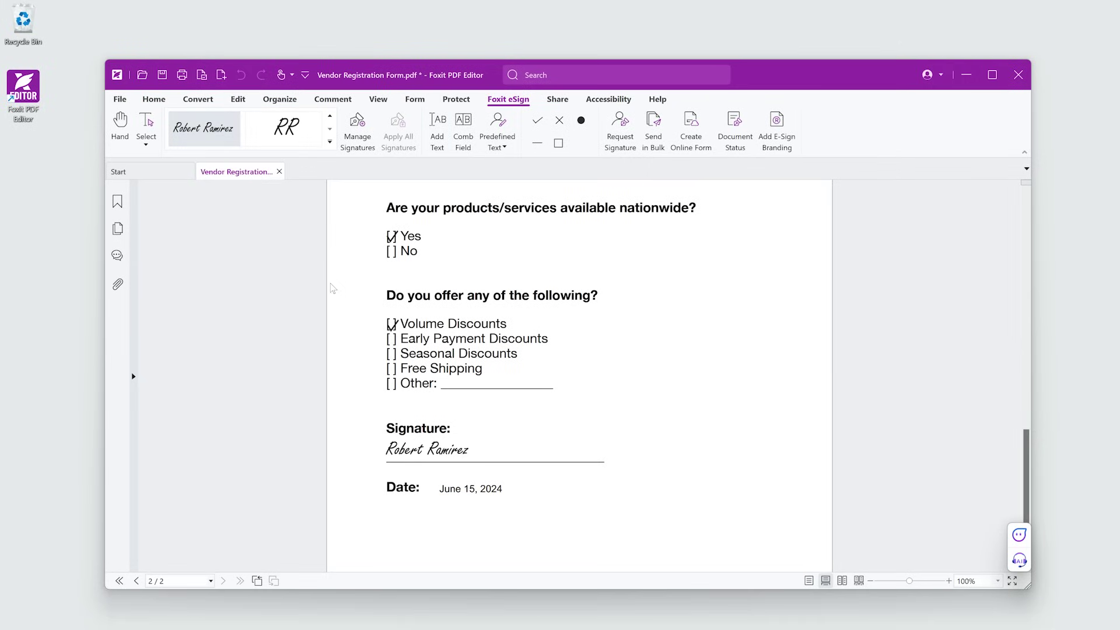
{"action": "left_click", "coordinate": [432, 452]}
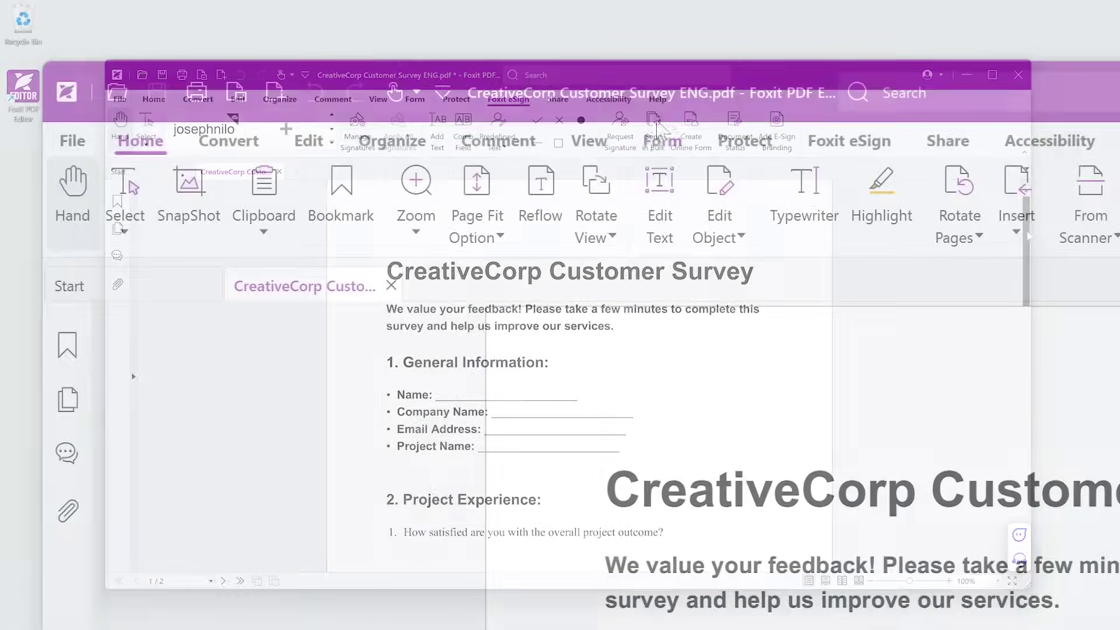
Run Form Field Recognition so the survey's Name, Company, Email and Project blanks become fields
{"action": "left_click", "coordinate": [411, 101]}
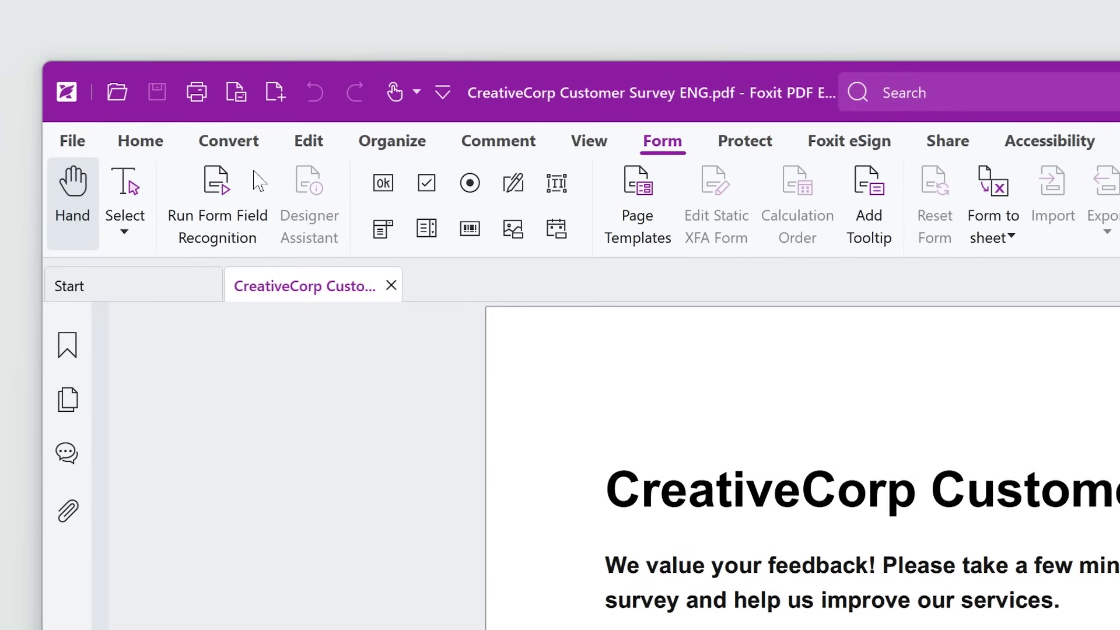
{"action": "left_click", "coordinate": [229, 203]}
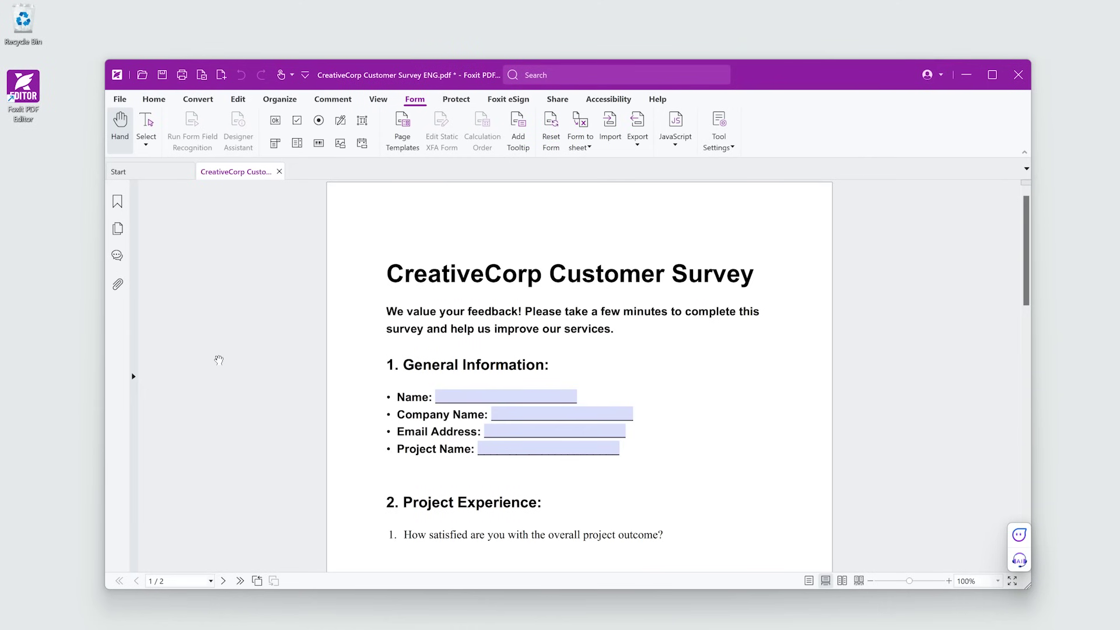
{"action": "scroll", "coordinate": [219, 360], "scroll_direction": "down", "scroll_amount": 3}
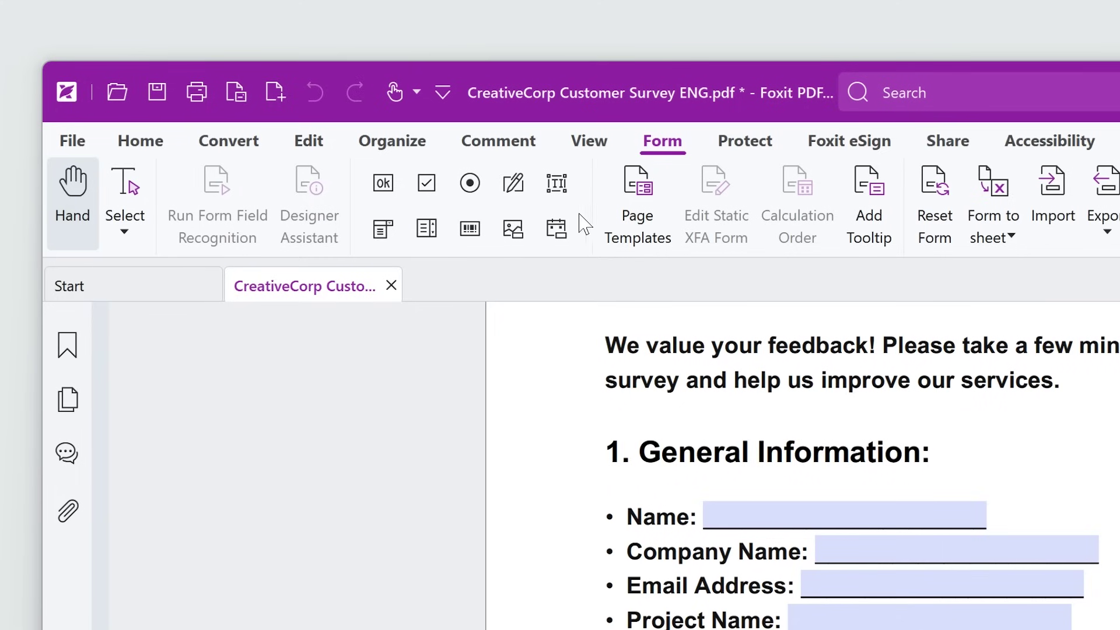
Draw a combo box under question 1 and mark it as a required field
{"action": "left_click", "coordinate": [386, 235]}
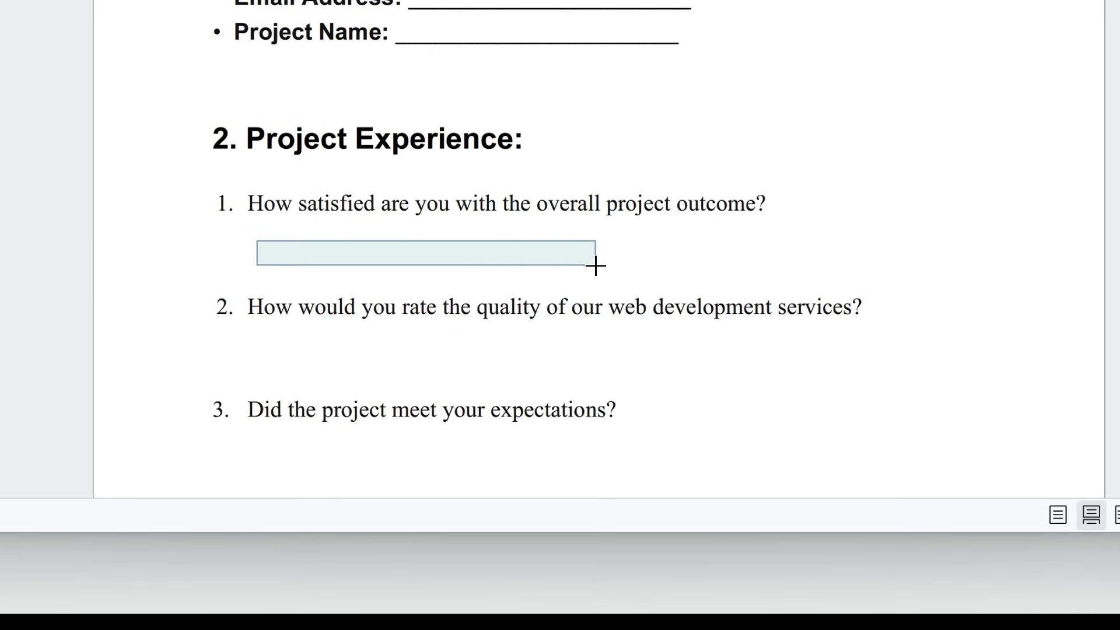
{"action": "left_click_drag", "start_coordinate": [257, 242], "coordinate": [643, 270]}
{"action": "right_click", "coordinate": [493, 461]}
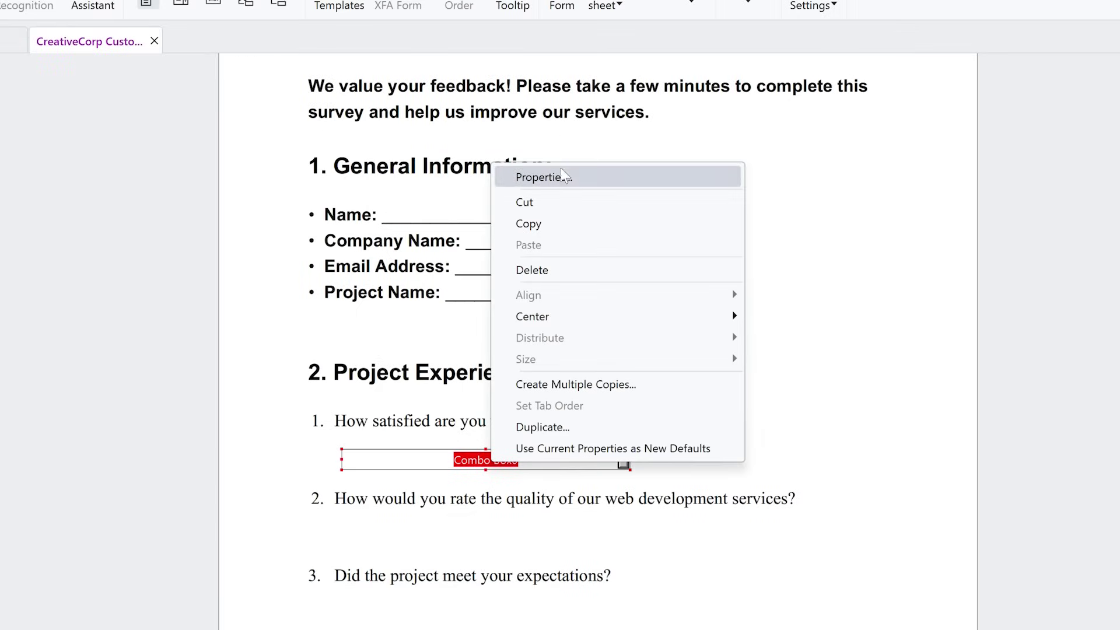
{"action": "left_click", "coordinate": [562, 178]}
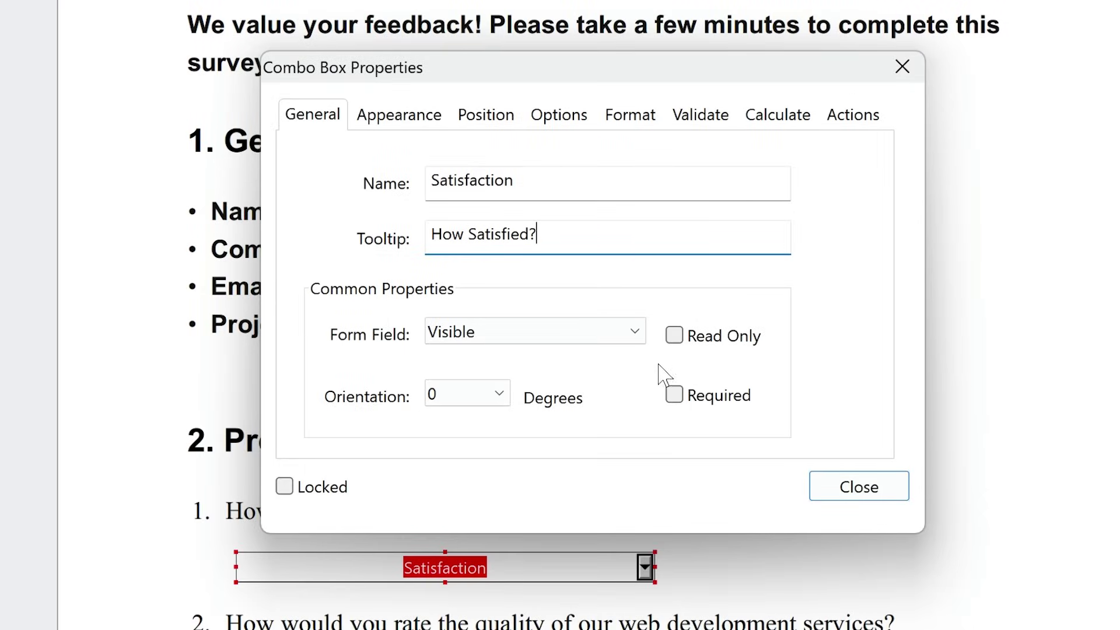
{"action": "left_click", "coordinate": [680, 405]}
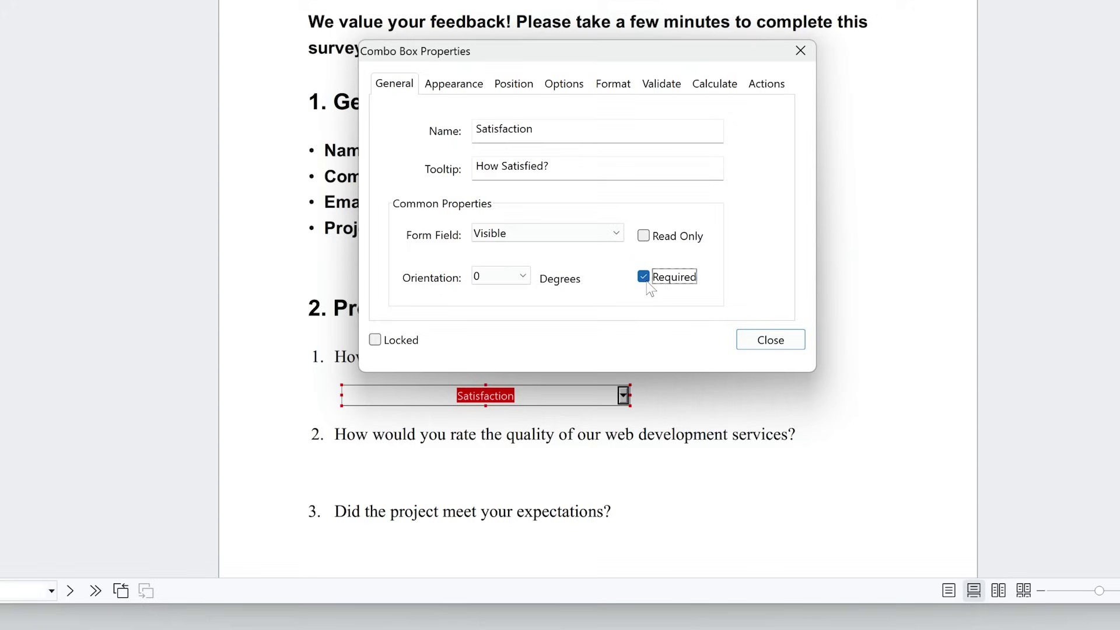
Add items Very Satisfied through Very Unsatisfied and check the drop-down list
{"action": "left_click", "coordinate": [565, 85]}
{"action": "type", "text": "Very Satisfied"}
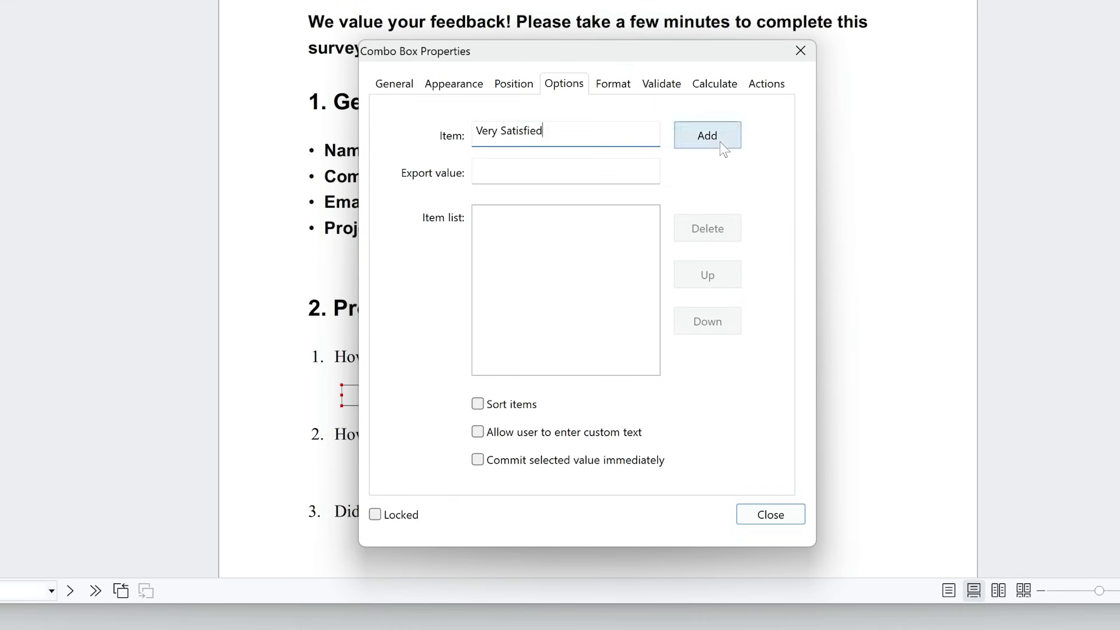
{"action": "left_click", "coordinate": [720, 141]}
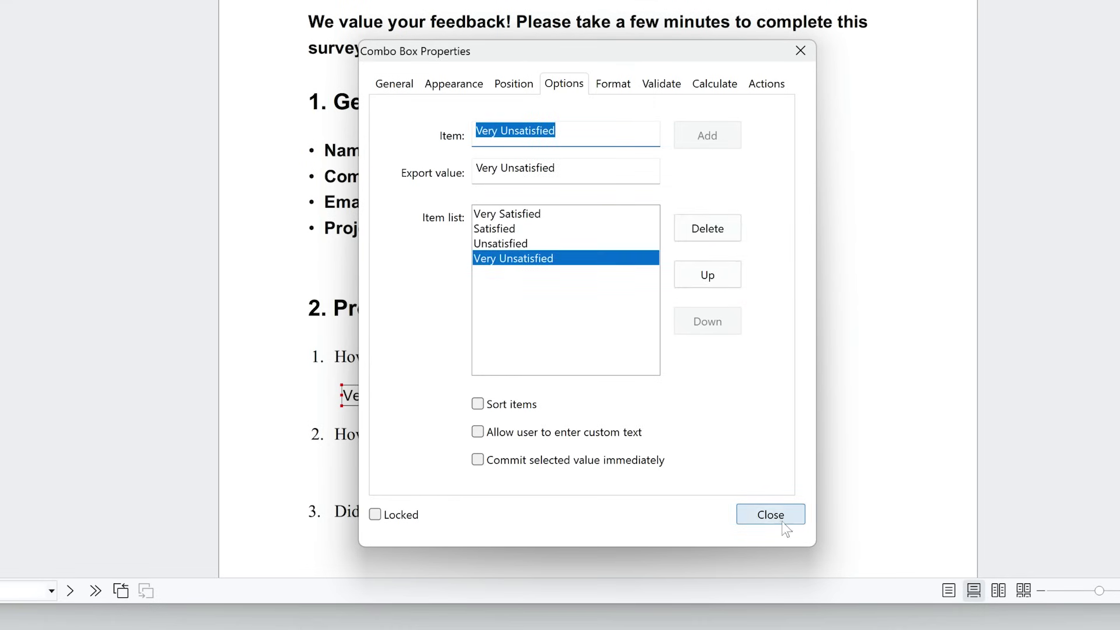
{"action": "left_click", "coordinate": [782, 517]}
{"action": "left_click", "coordinate": [628, 272]}
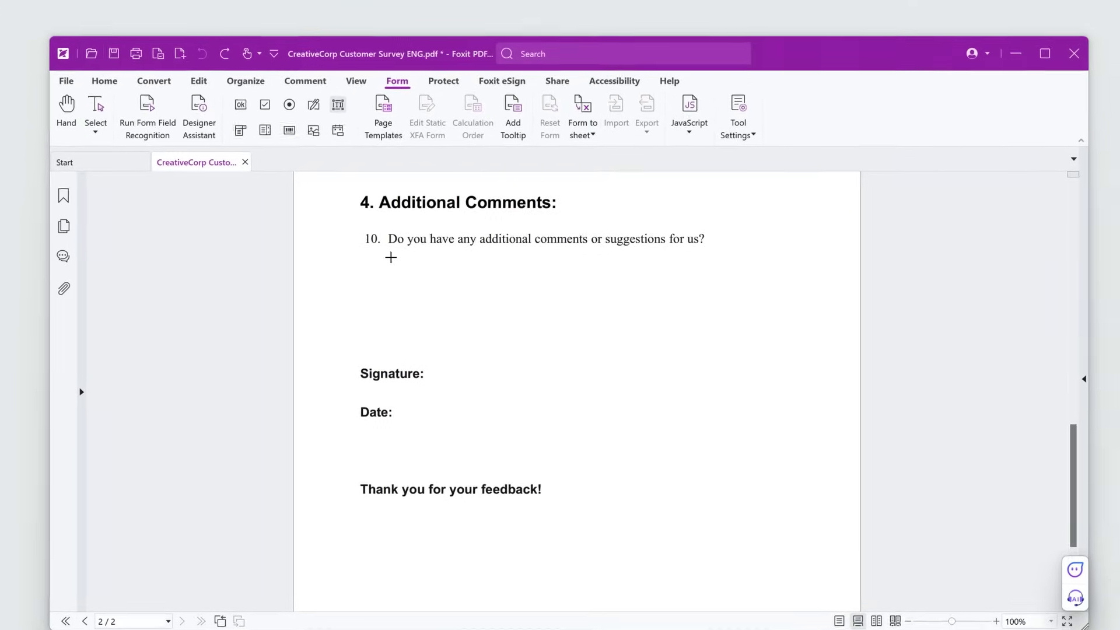
Draw a text field under question 10 and name it Comments
{"action": "mouse_move", "coordinate": [405, 254]}
{"action": "left_mouse_down"}
{"action": "mouse_move", "coordinate": [527, 312]}
{"action": "mouse_move", "coordinate": [707, 361]}
{"action": "left_mouse_up"}
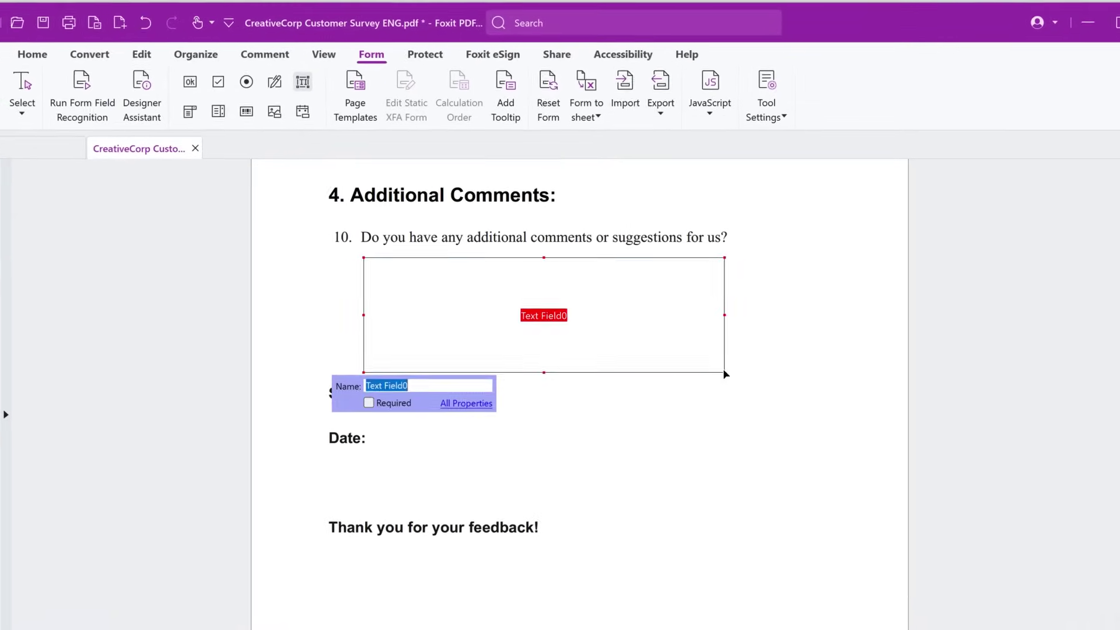
{"action": "type", "text": "Com"}
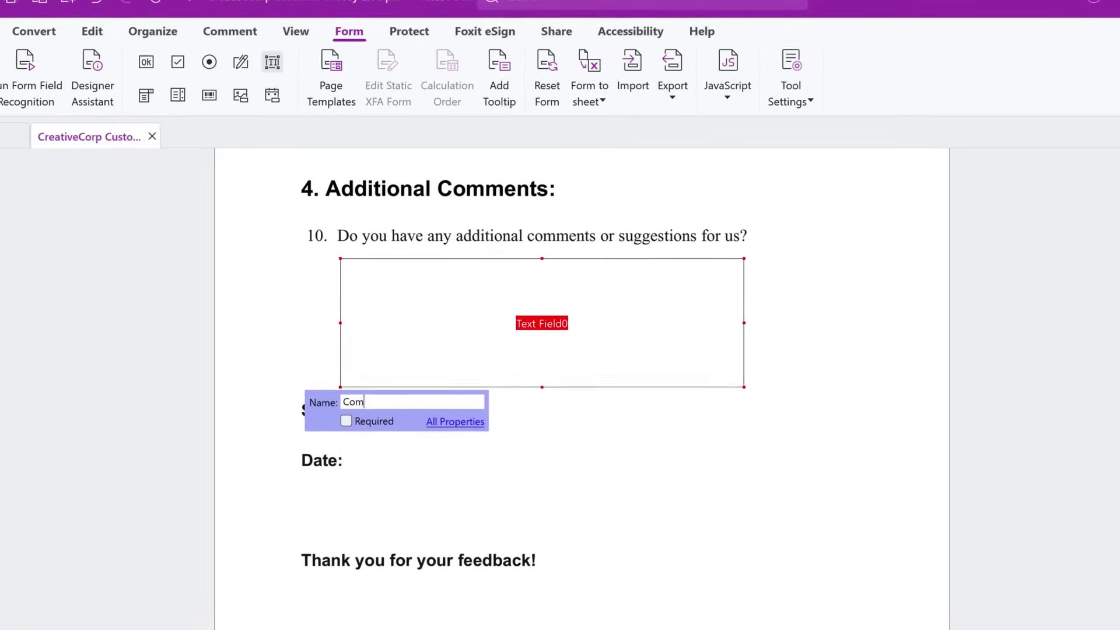
{"action": "type", "text": "ments"}
{"action": "left_click", "coordinate": [453, 230]}
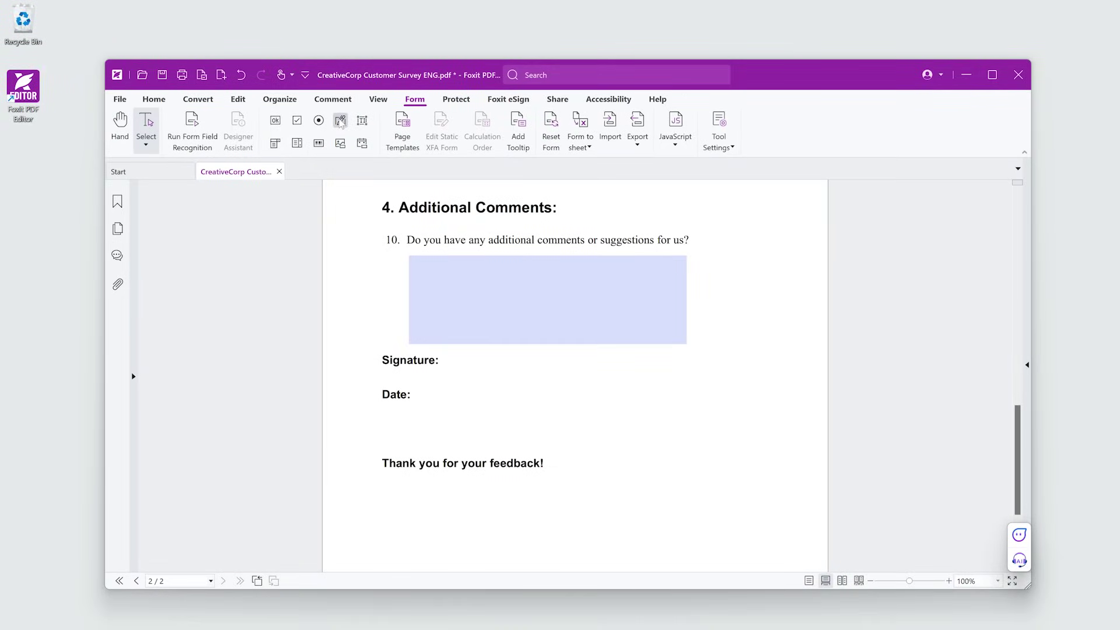
Create a digital signature field beside the Signature label
{"action": "left_click", "coordinate": [341, 121]}
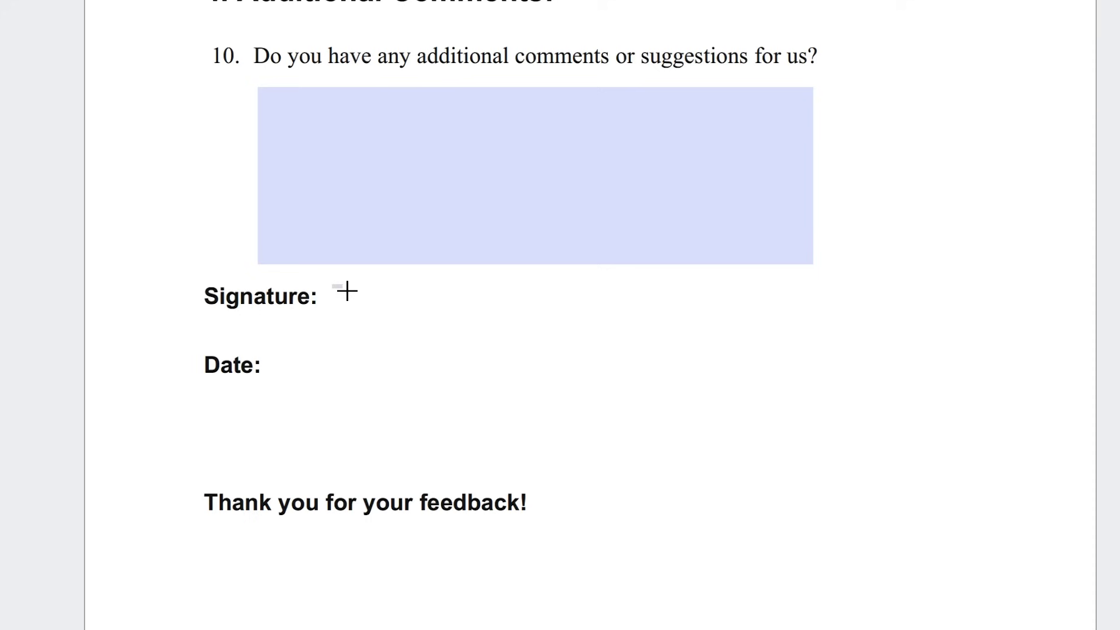
{"action": "left_click_drag", "start_coordinate": [446, 354], "coordinate": [617, 374]}
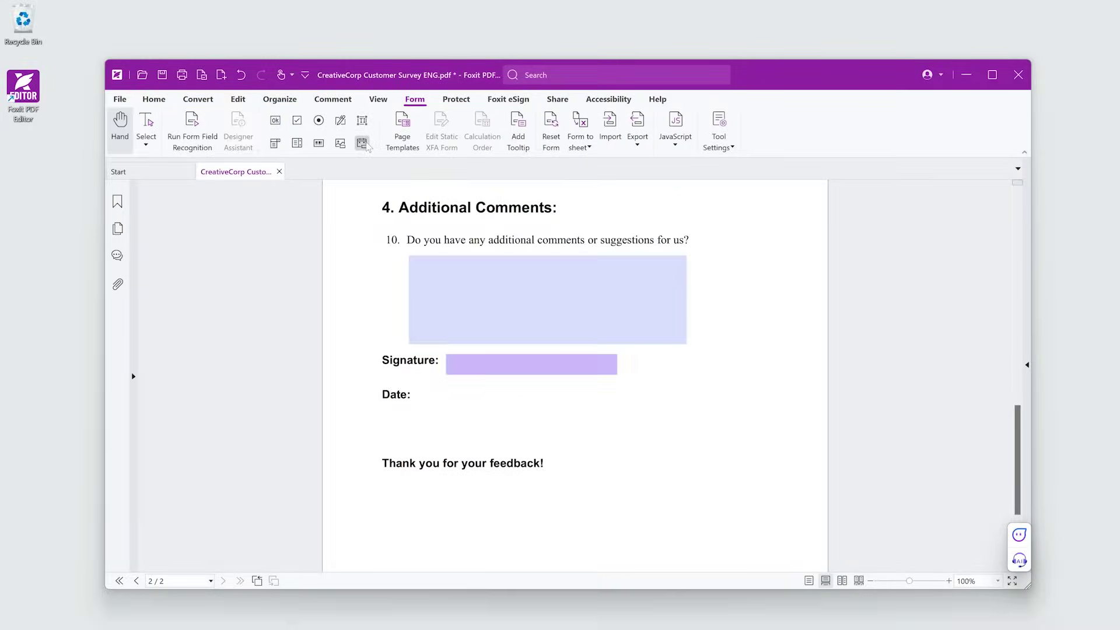
{"action": "key", "text": "Escape"}
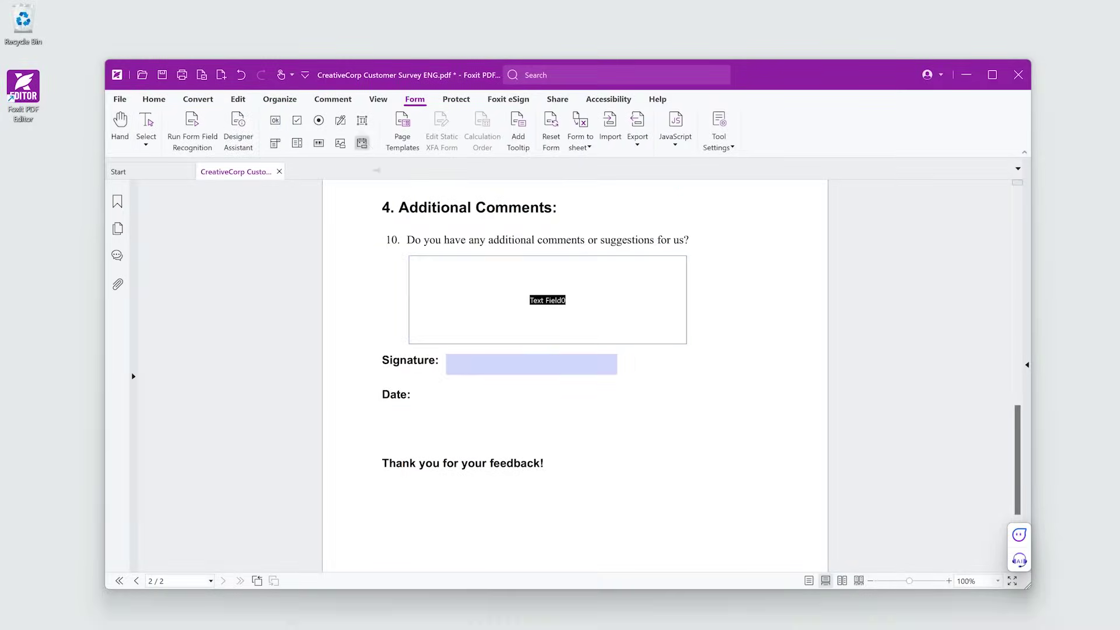
Create a date field beside Date and preview its calendar picker
{"action": "left_click_drag", "start_coordinate": [424, 385], "coordinate": [540, 409]}
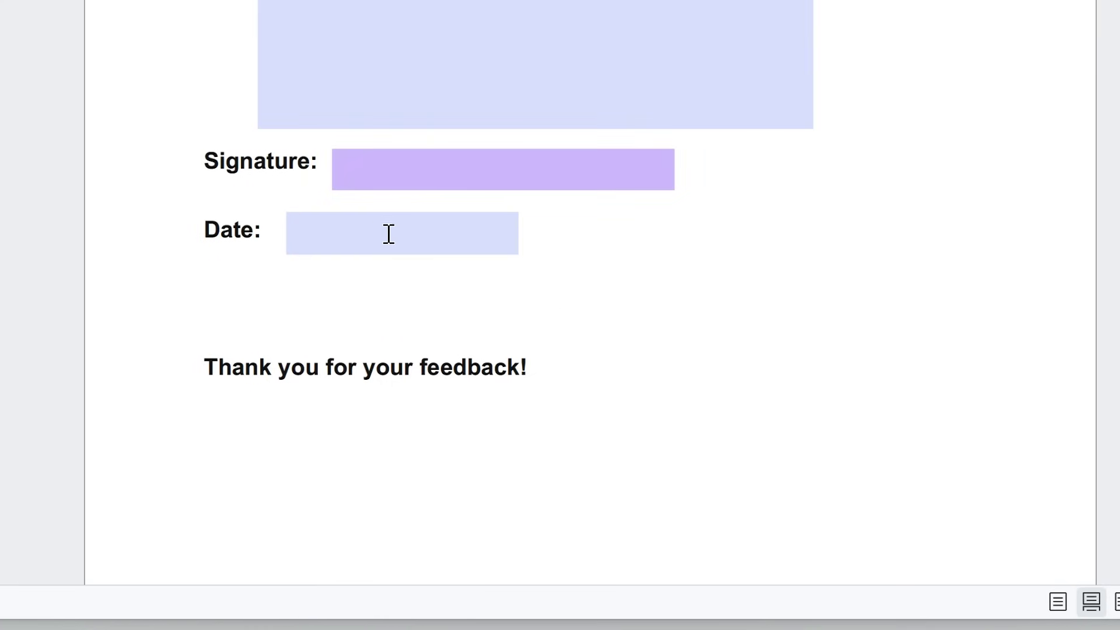
{"action": "left_click", "coordinate": [390, 230]}
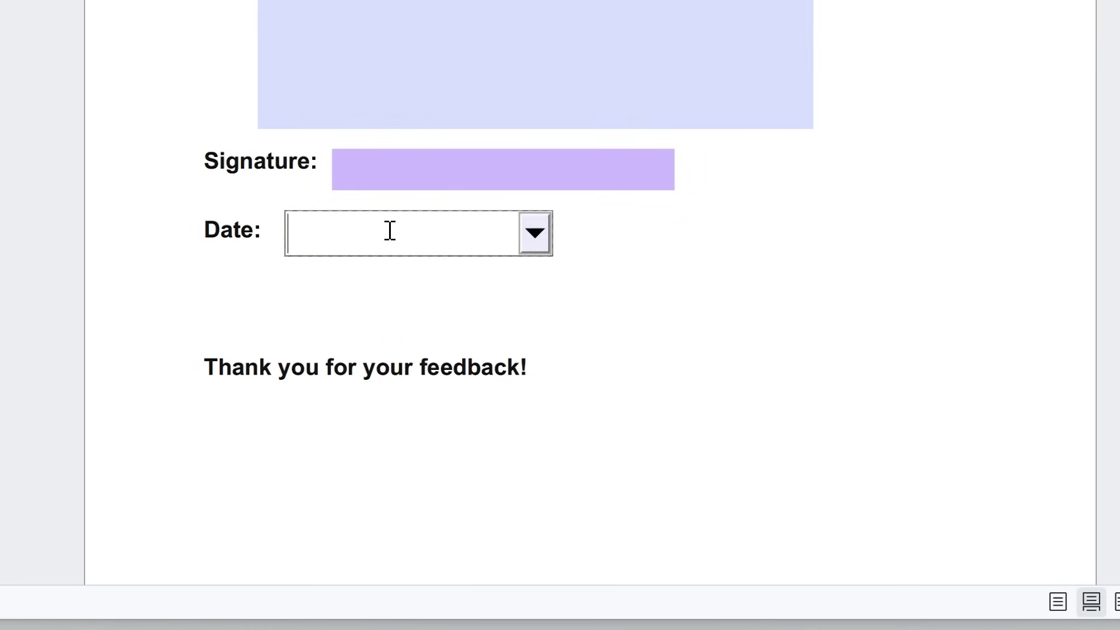
{"action": "left_click", "coordinate": [535, 235]}
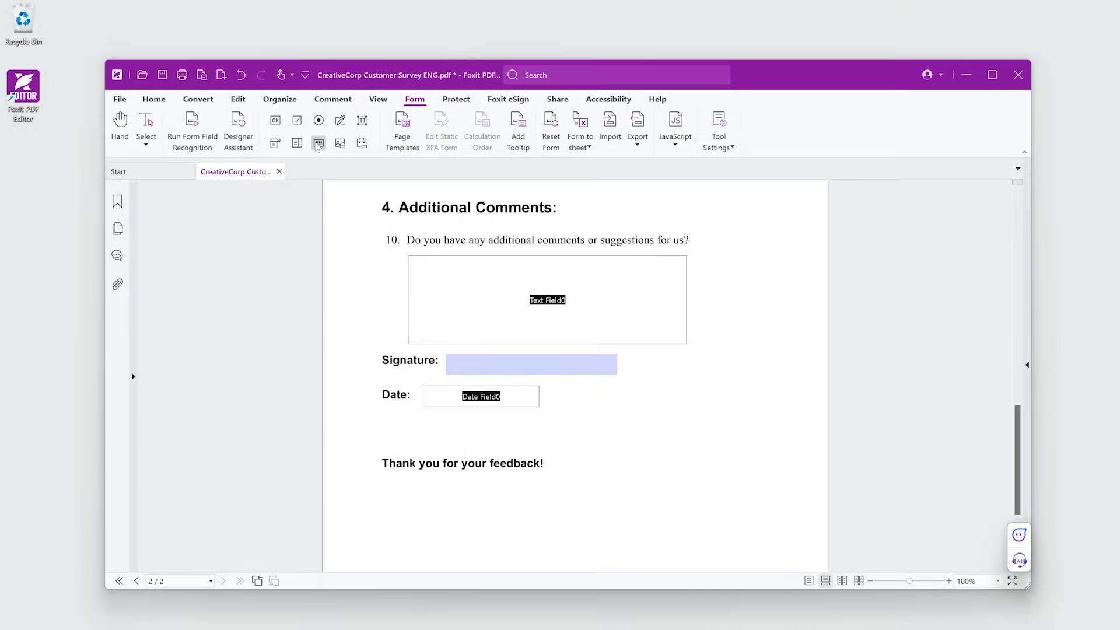
{"action": "left_click", "coordinate": [319, 146]}
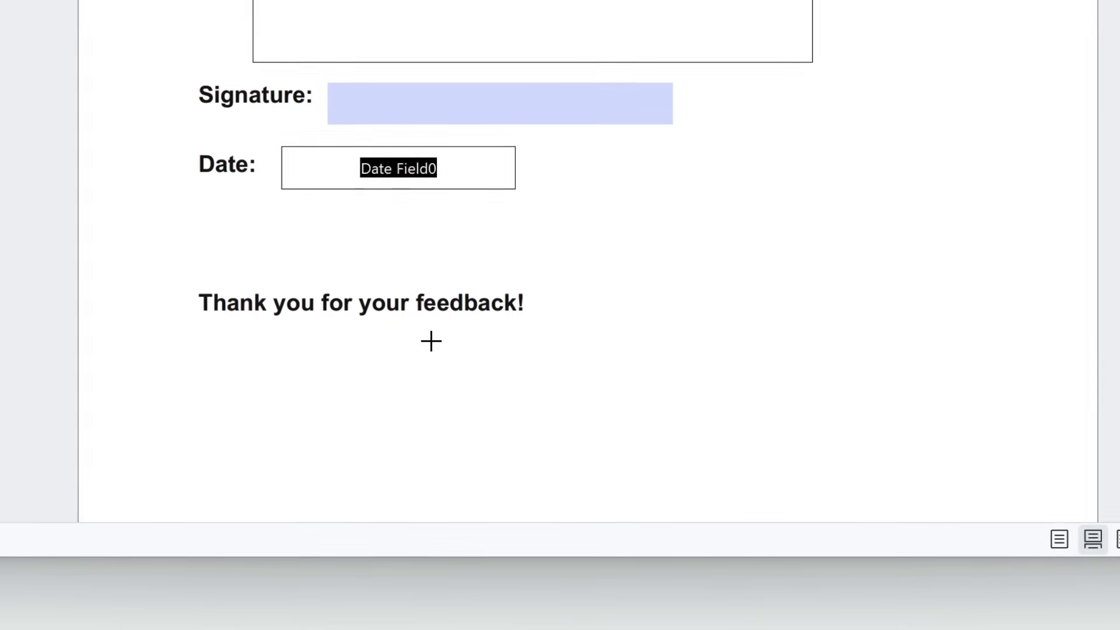
Draw Barcode Field0 below the thank-you line and bring up its properties
{"action": "left_click_drag", "start_coordinate": [497, 487], "coordinate": [657, 553]}
{"action": "left_click_drag", "start_coordinate": [756, 480], "coordinate": [758, 479]}
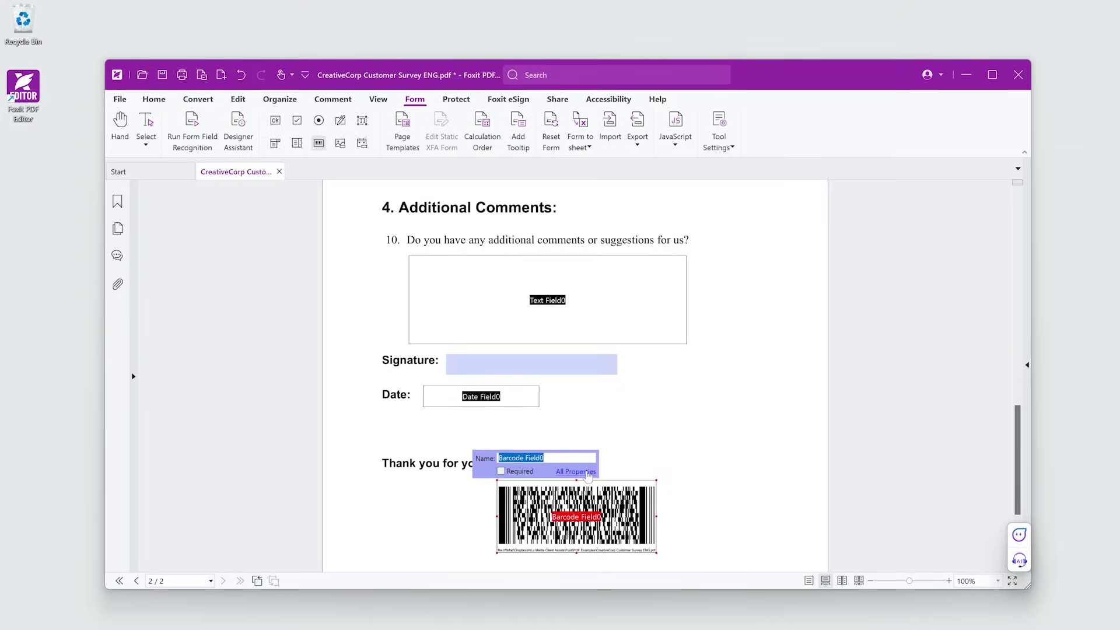
{"action": "left_click", "coordinate": [588, 473]}
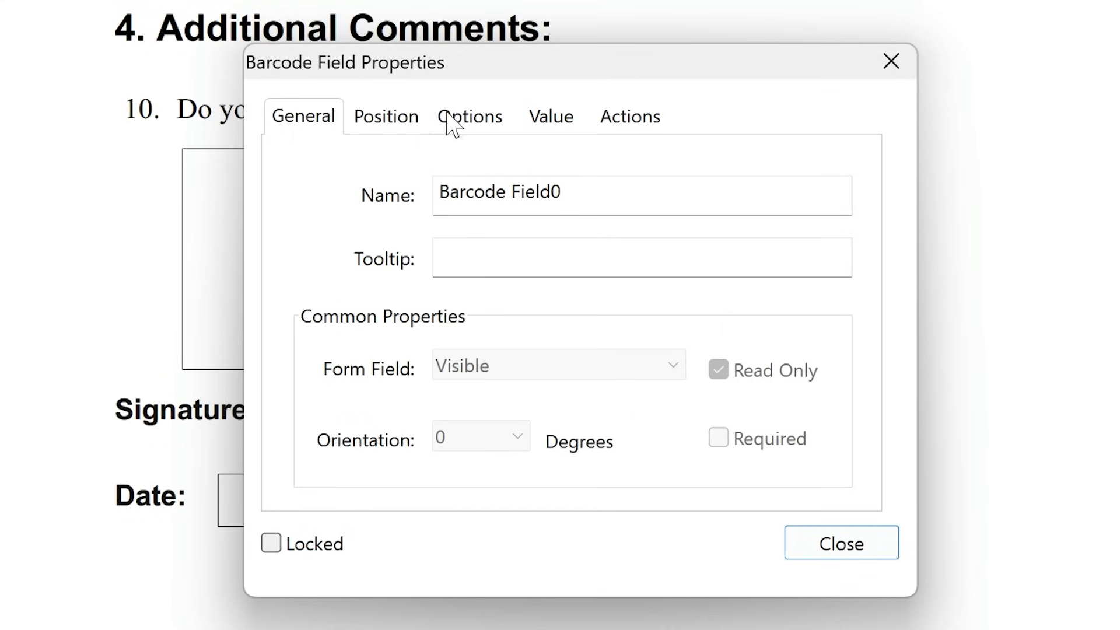
Set the barcode field's symbology to QR Code in Options
{"action": "left_click", "coordinate": [451, 123]}
{"action": "left_click", "coordinate": [501, 219]}
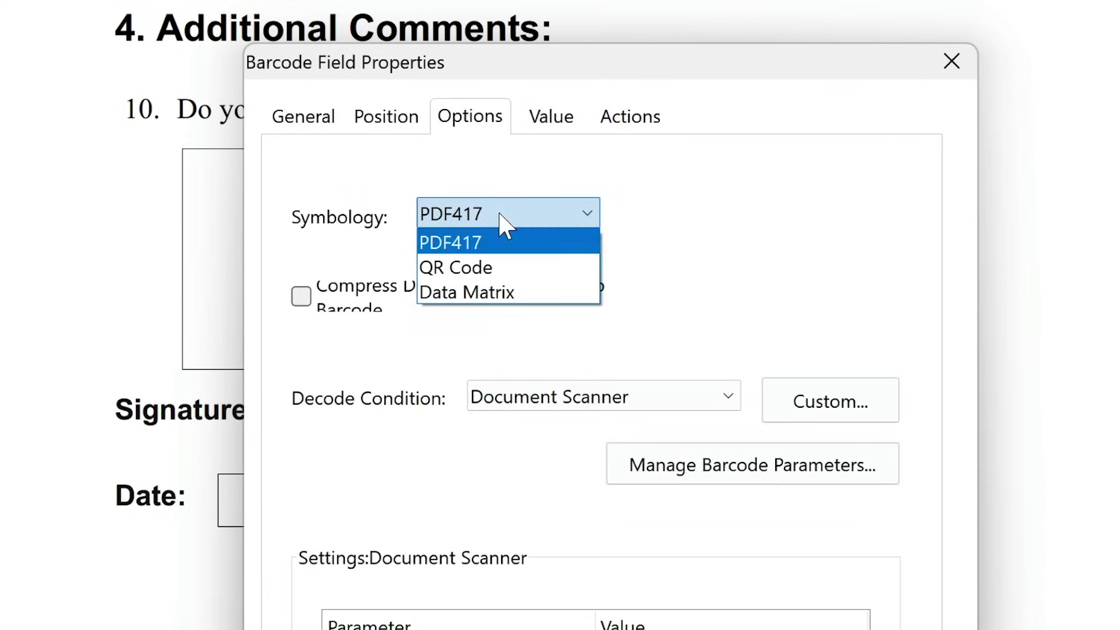
{"action": "left_click", "coordinate": [501, 268]}
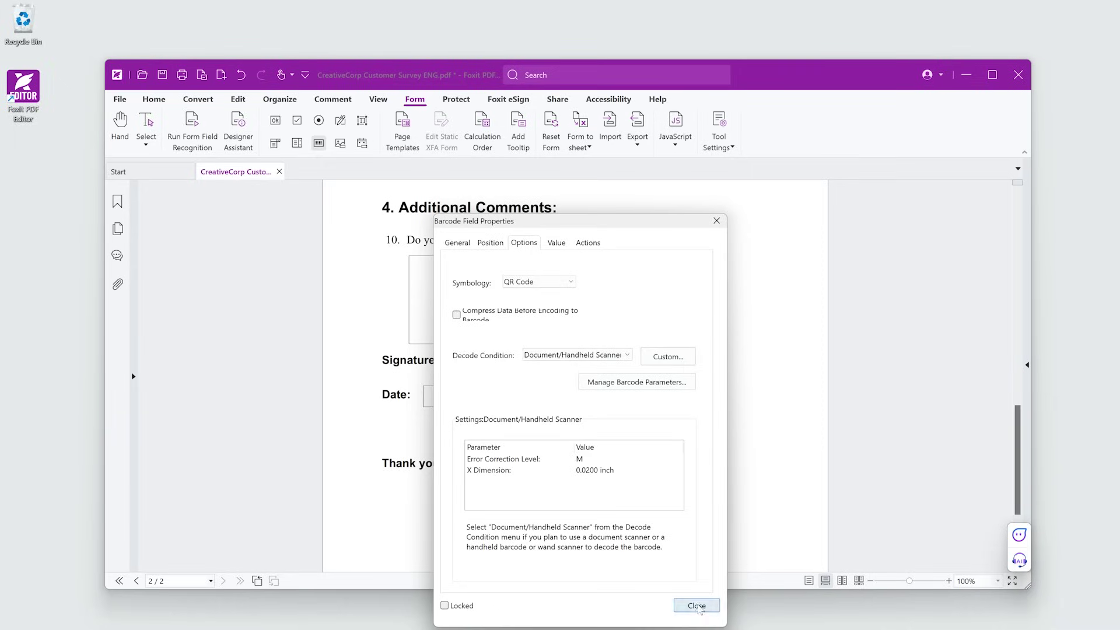